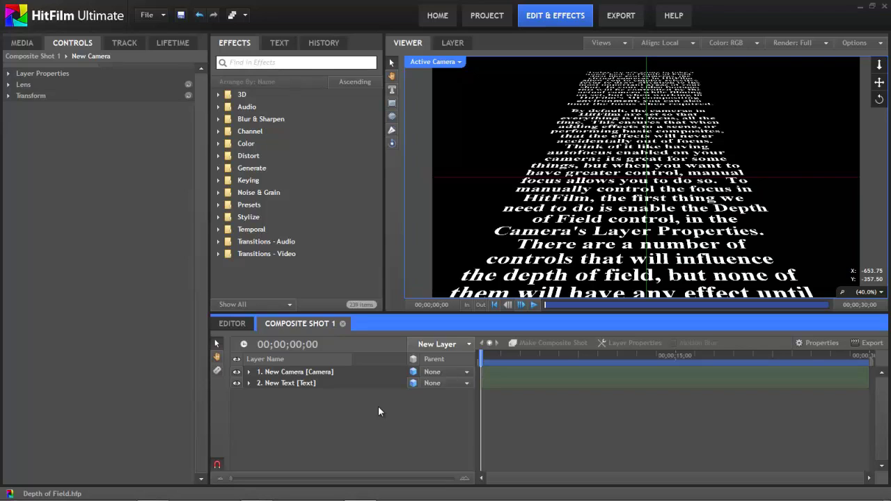
Step: Enable Depth of Field in the layer properties of the New Camera layer
left_click(289, 372)
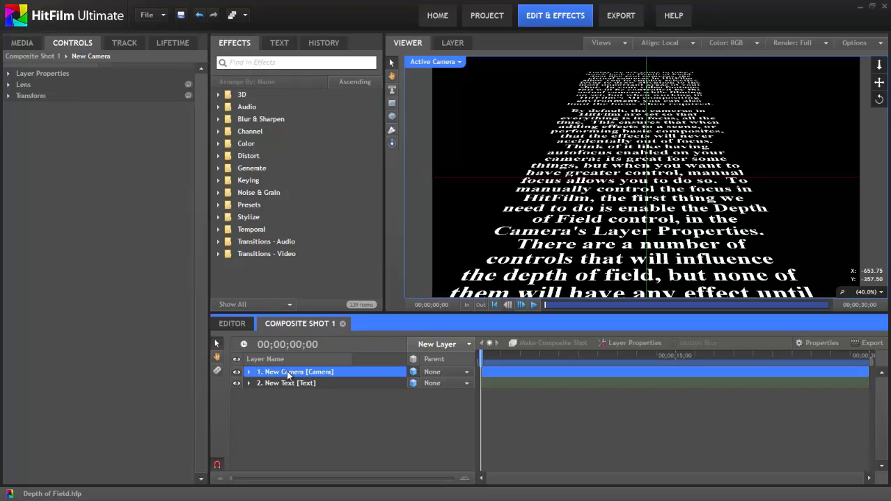
left_click(9, 74)
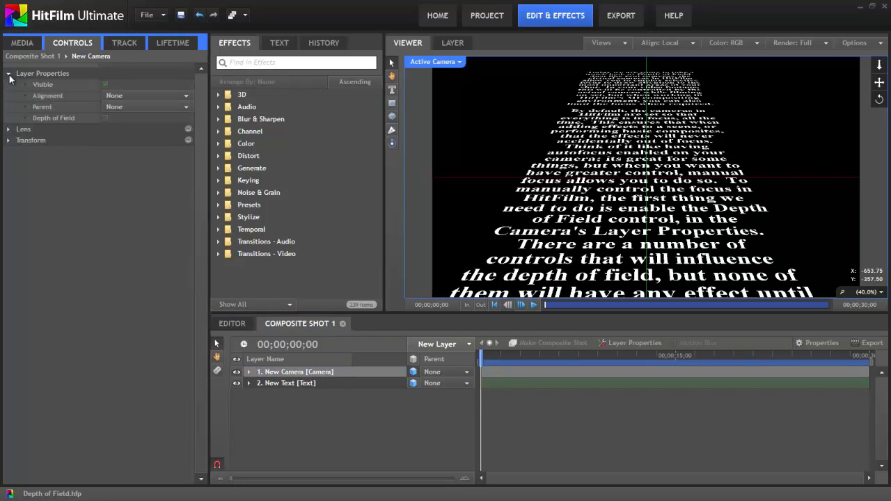
left_click(105, 119)
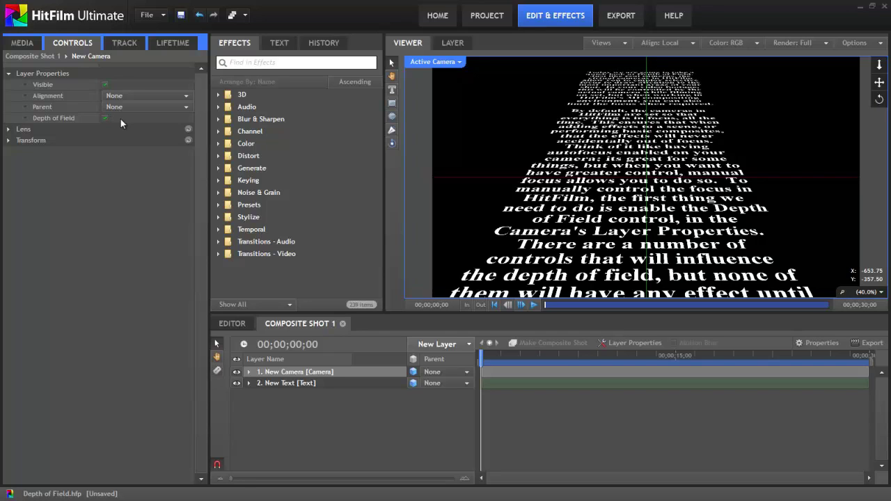
Step: Raise the camera lens Aperture to its maximum of 1000
left_click(9, 130)
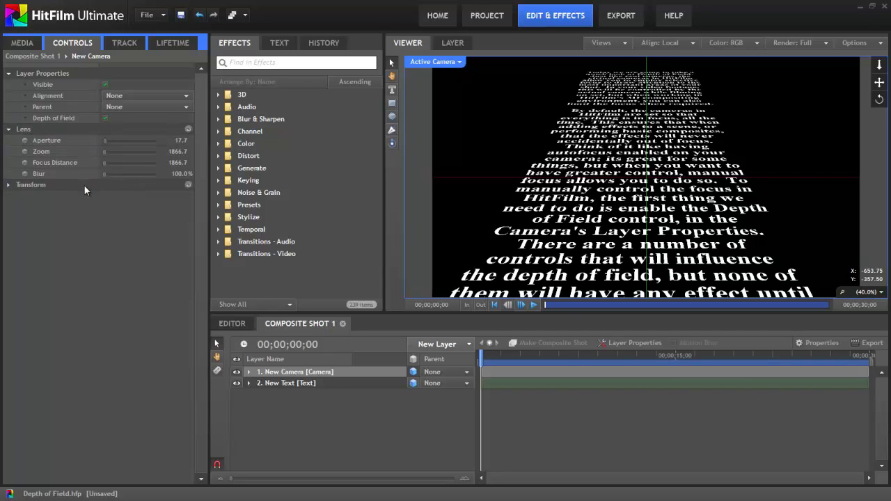
left_click(85, 141)
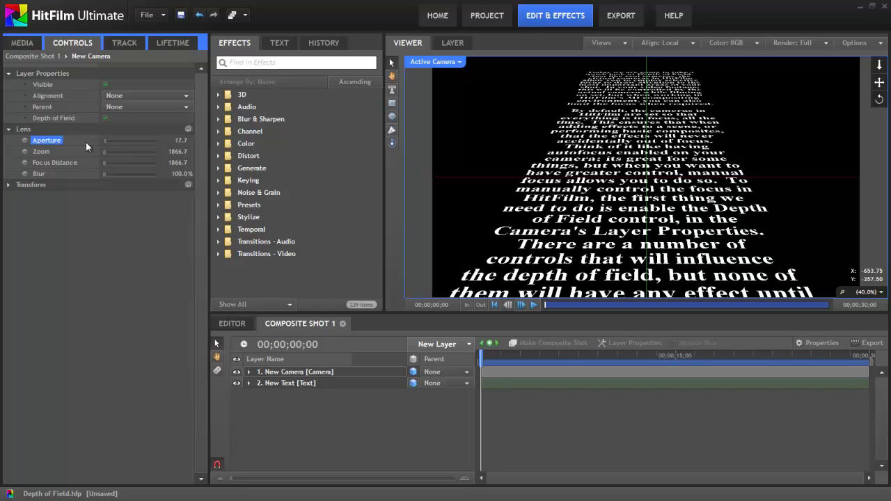
left_click(103, 141)
left_click_drag(105, 141, 145, 151)
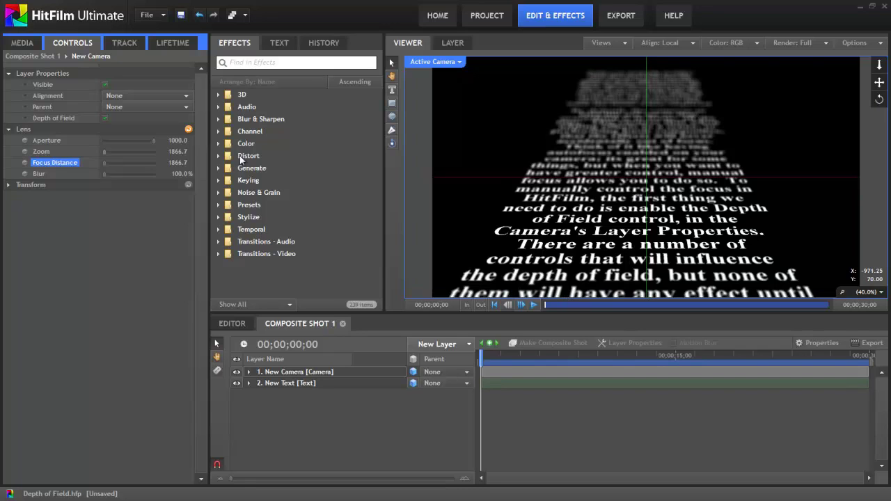
Step: Increase the camera's Focus Distance to about 2916.7 and its lens Blur to 249%
left_click_drag(176, 162, 783, 189)
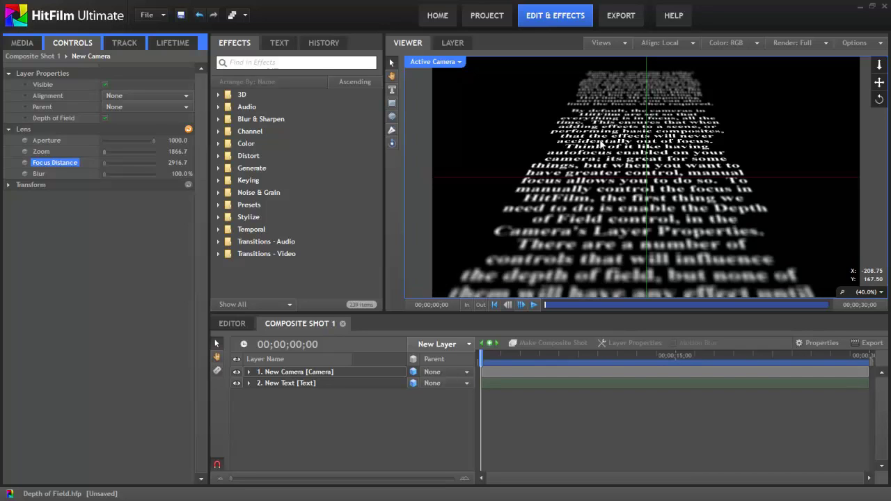
left_click(39, 174)
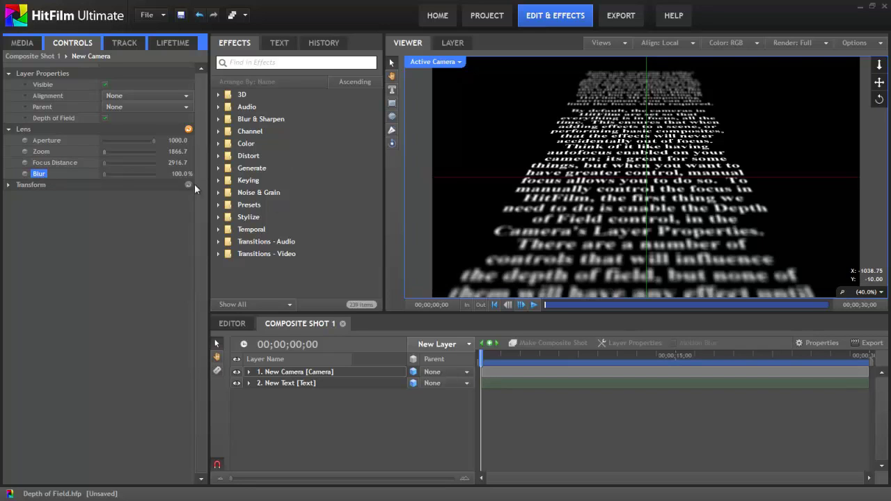
left_click_drag(167, 176, 264, 179)
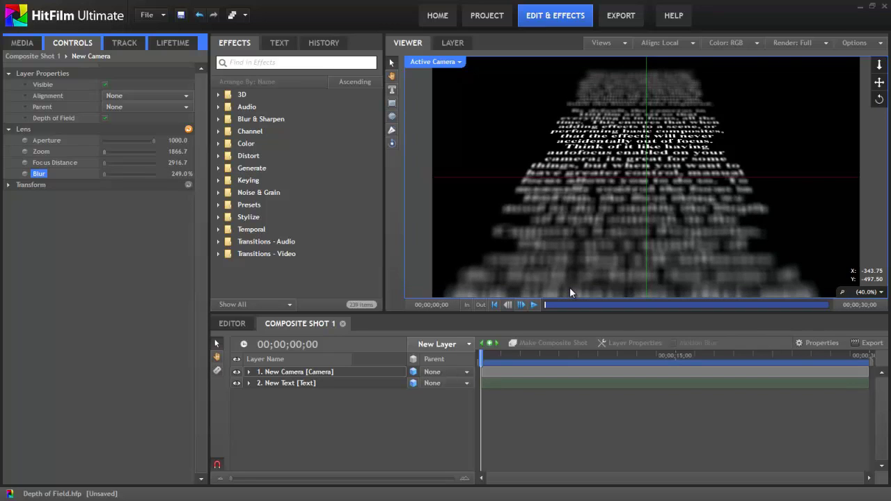
Step: Try the camera's Zoom at about 3029.7 and reset it to its default
left_click(40, 151)
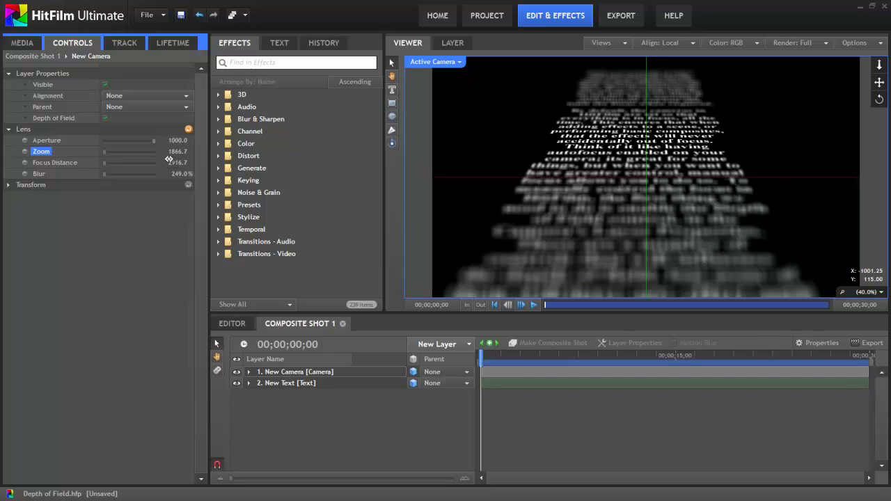
left_click_drag(175, 152, 867, 210)
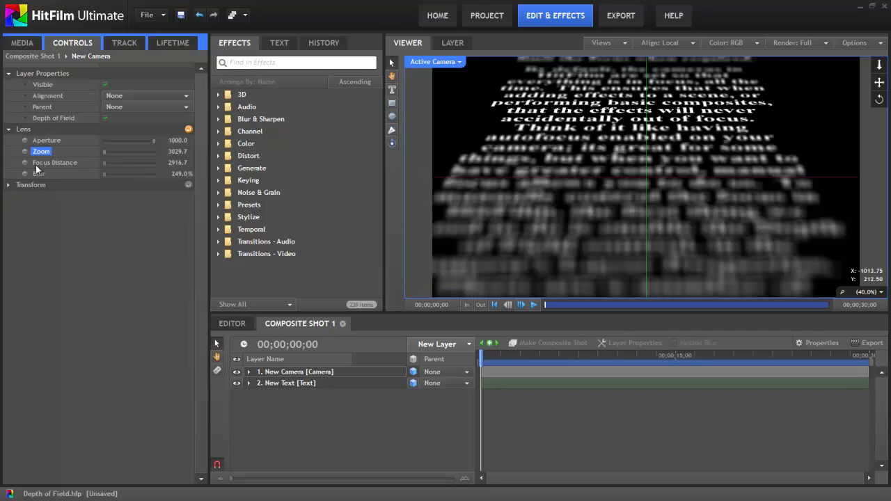
left_click(62, 162)
left_click(179, 152)
right_click(179, 154)
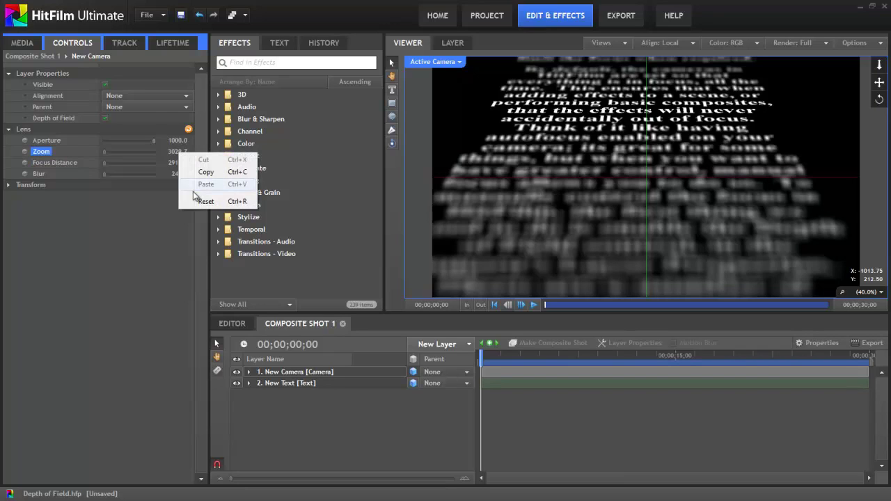
left_click(203, 202)
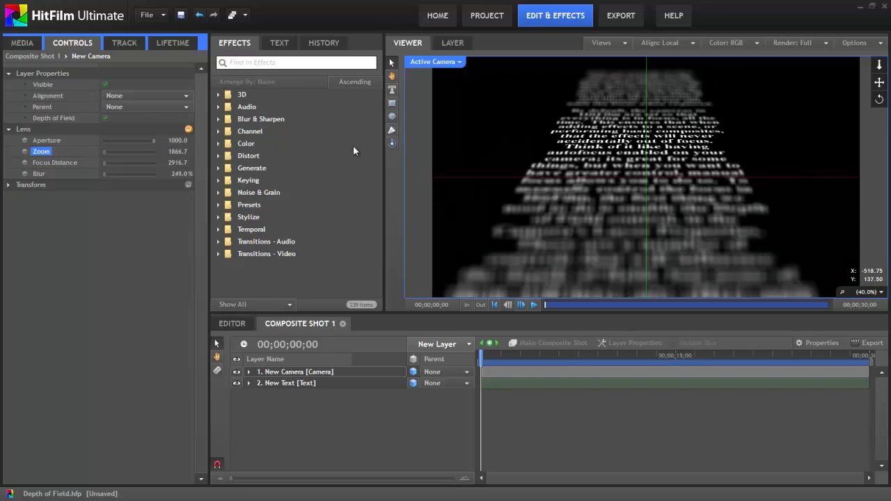
Step: Set the camera's Focus Distance to 1000 and dolly the camera forward until the "greater control" line of text is in focus
left_click(58, 163)
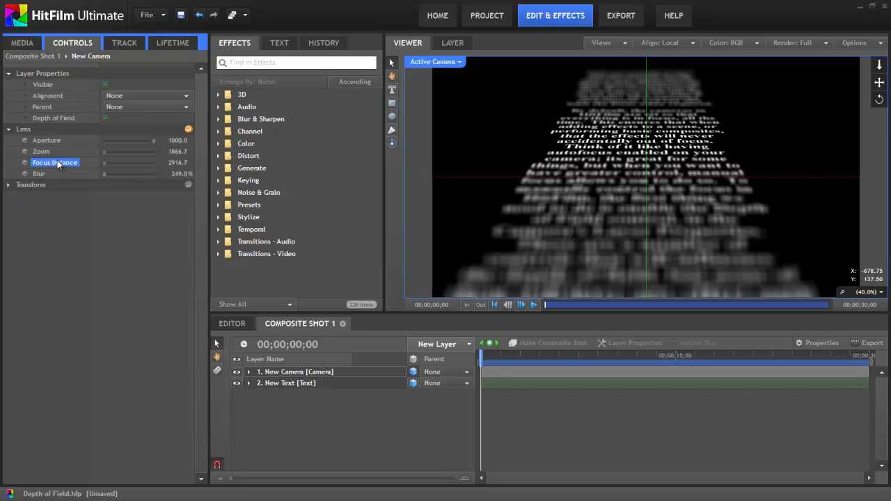
left_click(178, 163)
type("1000")
key("Return")
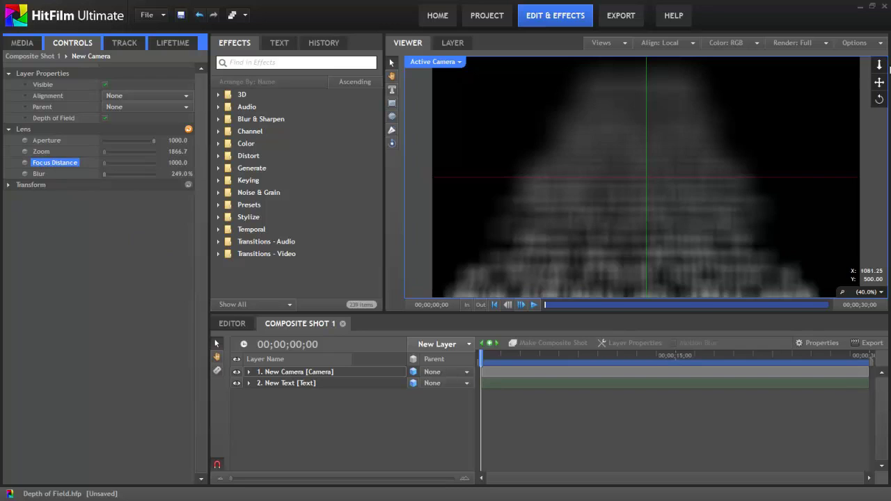
left_click(879, 65)
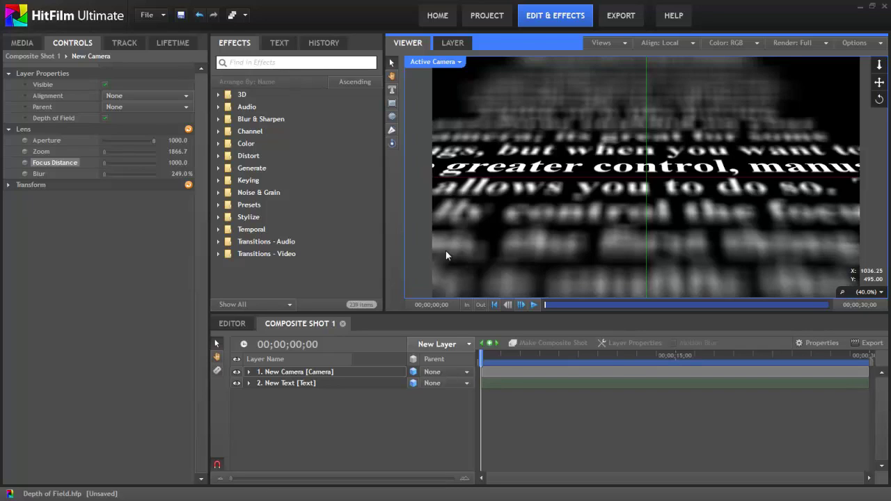
Step: Try a slightly lower Aperture, return it to 1000, and set the camera's Zoom to about 2229.7
left_click(60, 141)
mouse_move(153, 141)
left_mouse_down()
mouse_move(93, 142)
mouse_move(159, 143)
left_mouse_up()
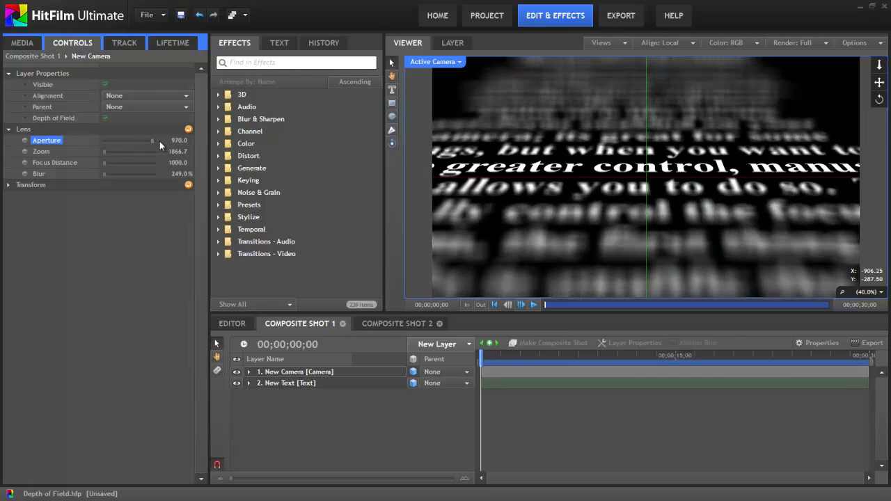
left_click(51, 153)
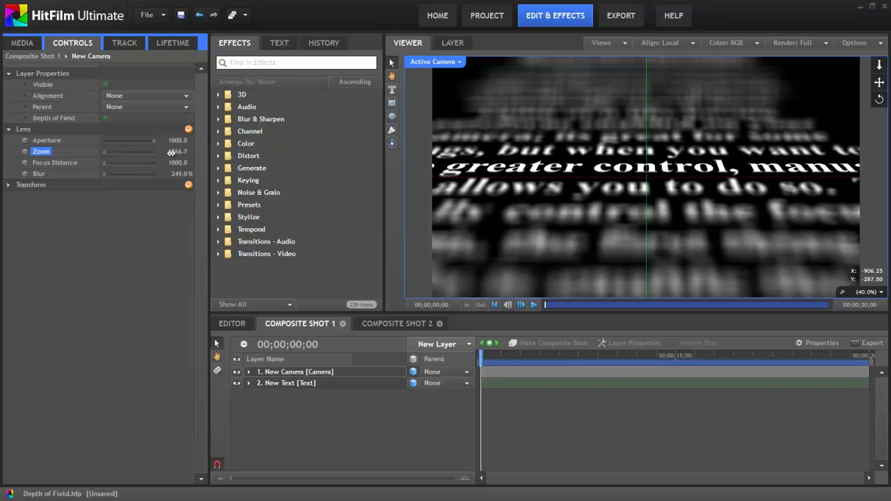
left_click_drag(171, 152, 237, 153)
left_click_drag(651, 165, 753, 181)
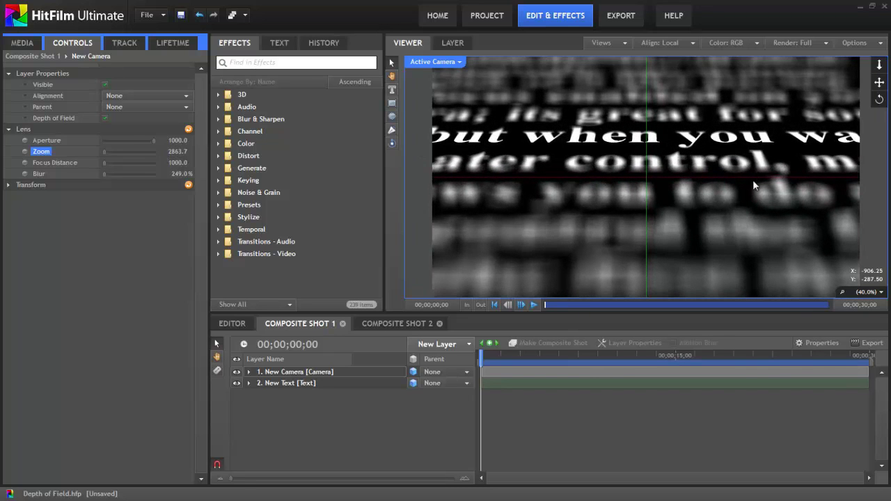
left_click_drag(712, 184, 362, 188)
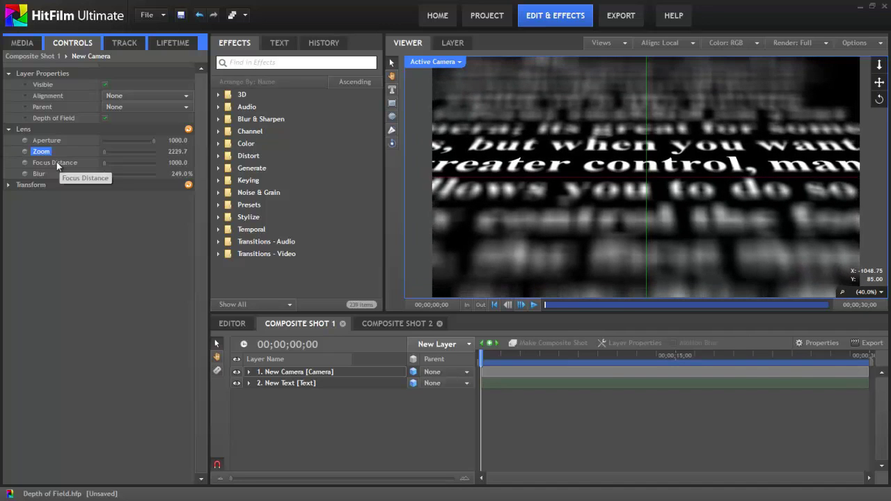
Step: Increase the camera's lens Blur to 294%
left_click(56, 162)
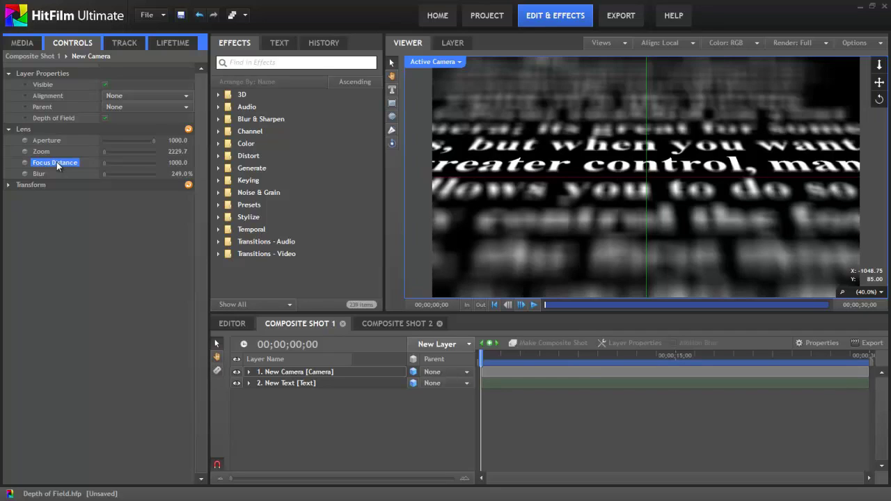
left_click(39, 174)
left_click_drag(179, 174, 199, 175)
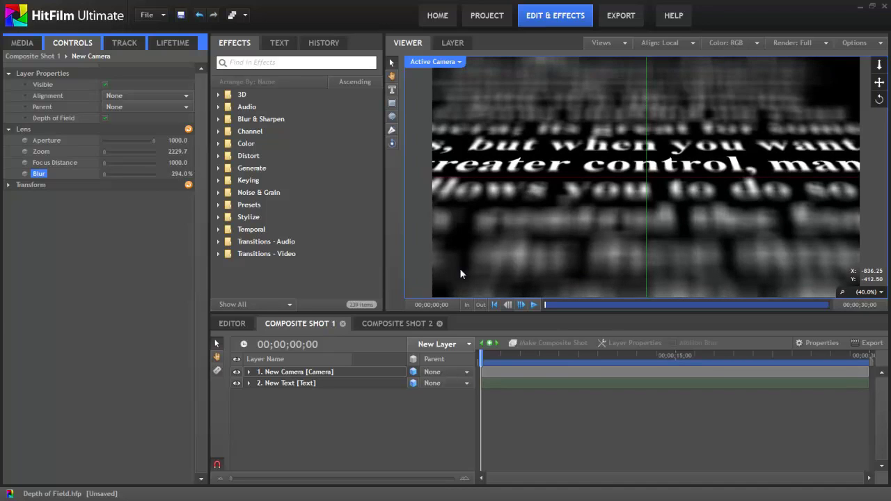